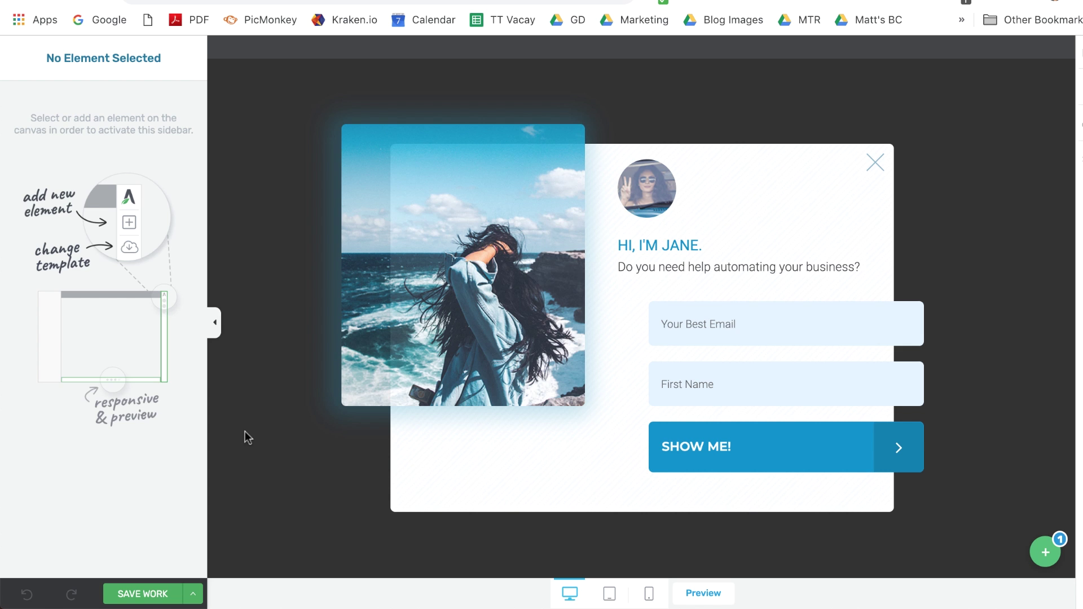
Step: Select the opt-in form on the canvas to show its Lead Generation settings, which have no service connections
click(776, 405)
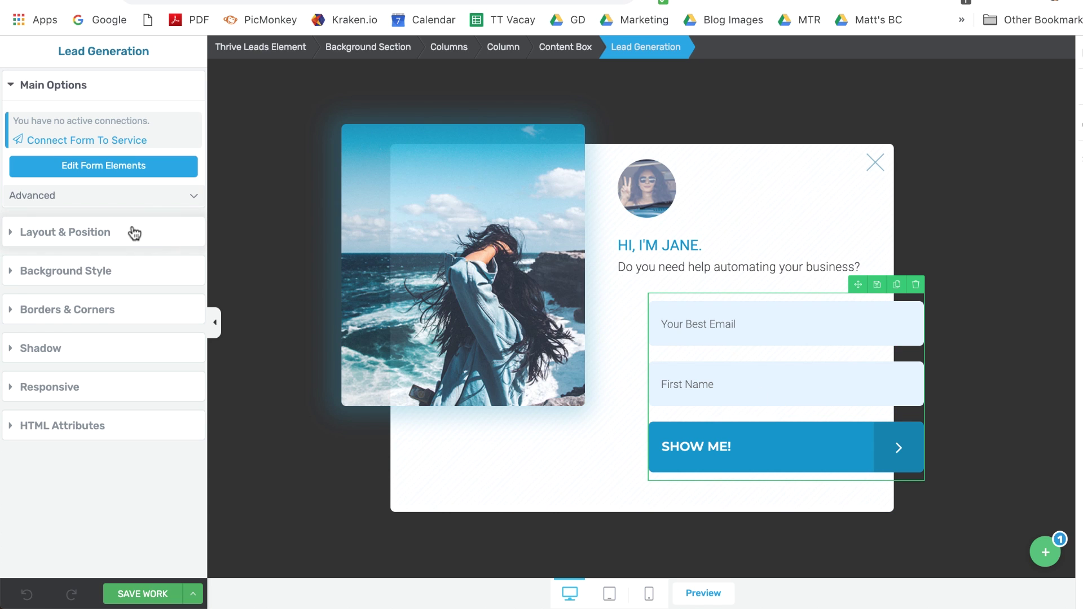
Step: Connect the opt-in form to Drip as its email service
click(64, 146)
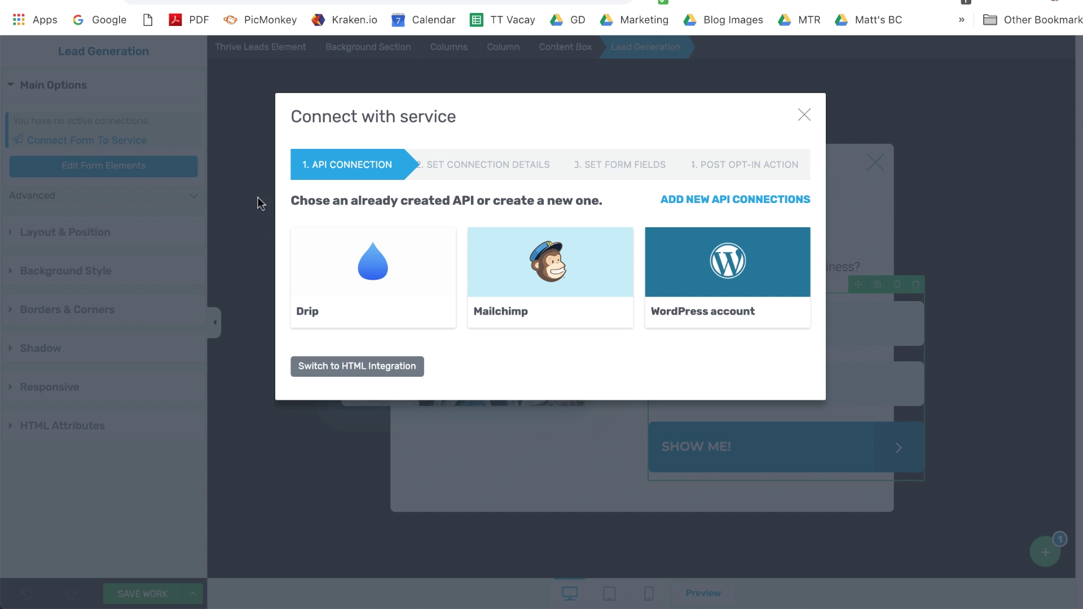
click(331, 268)
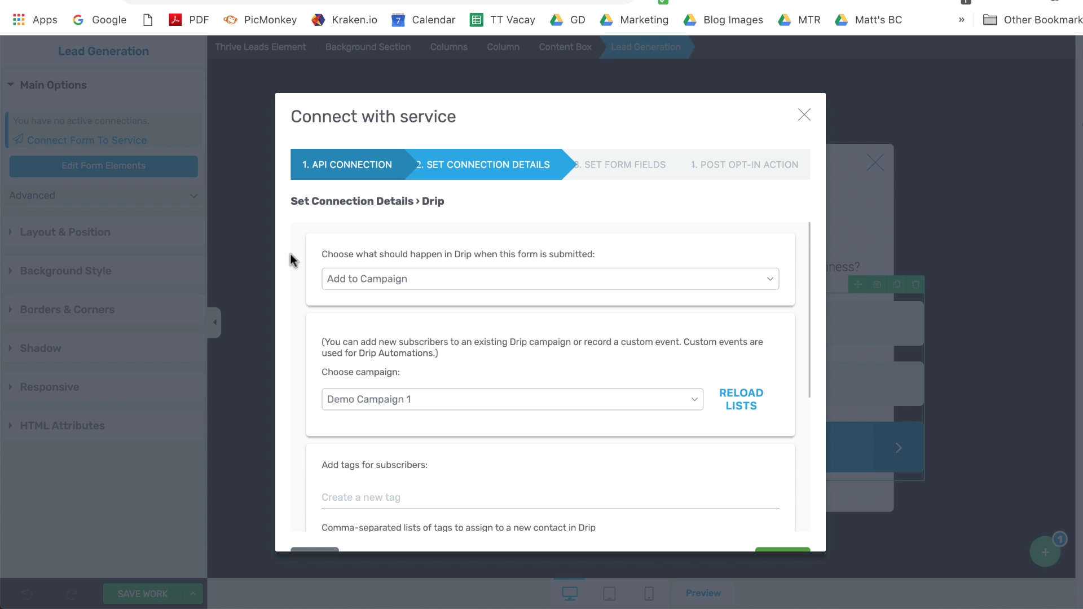
Step: Switch the Drip submit action to Record Custom Event
scroll(290, 254, down, 1)
scroll(290, 253, up, 1)
click(342, 286)
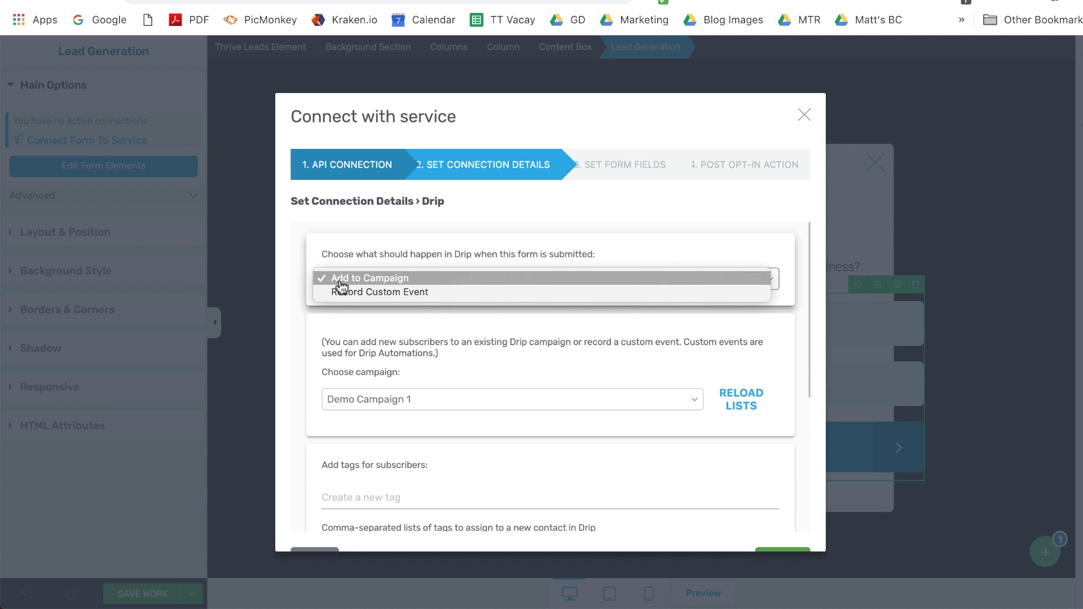
click(339, 293)
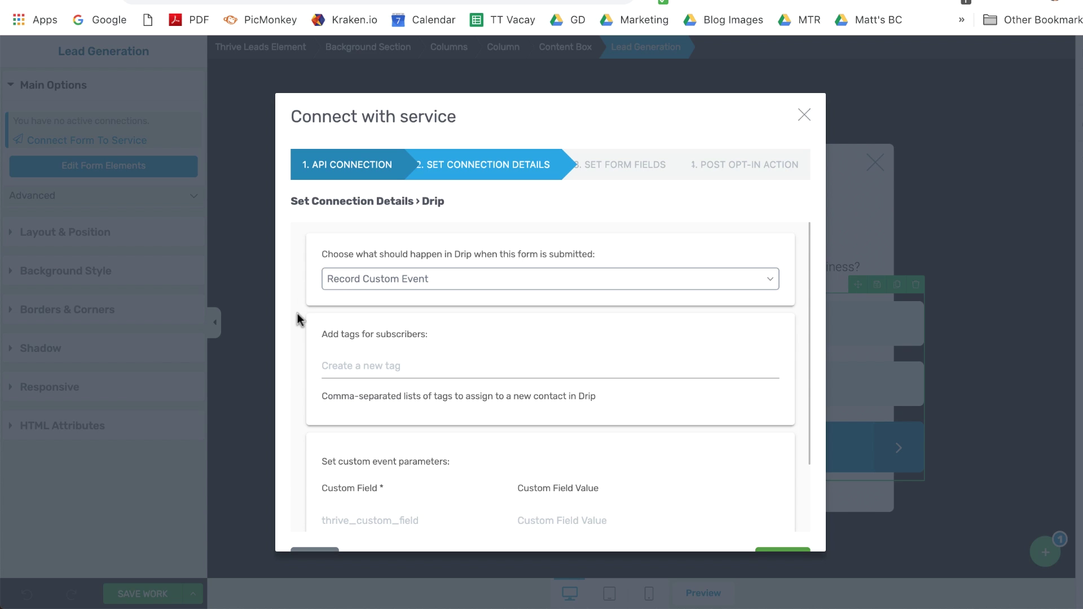
Step: Look over the subscriber tag and custom event field name and value entries
scroll(297, 315, down, 3)
scroll(295, 319, up, 3)
scroll(290, 356, down, 3)
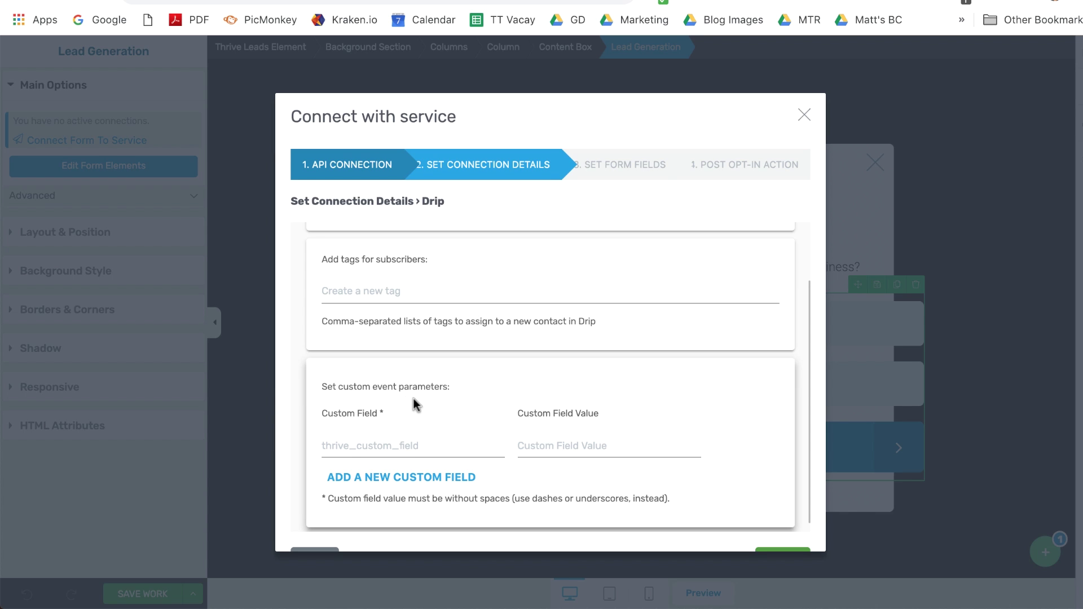
scroll(324, 355, down, 1)
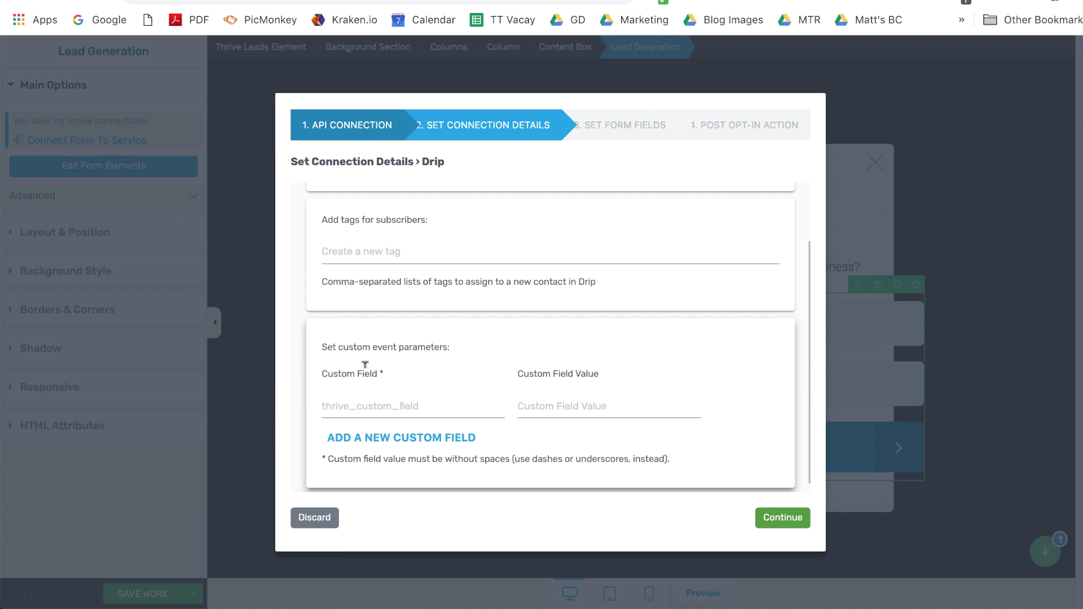
click(332, 397)
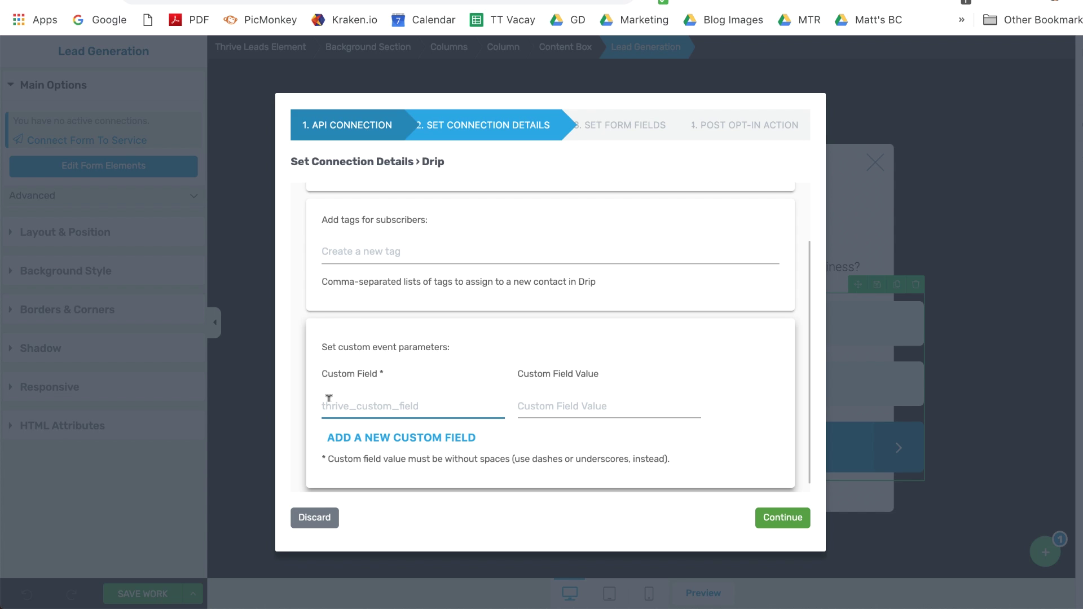
click(525, 403)
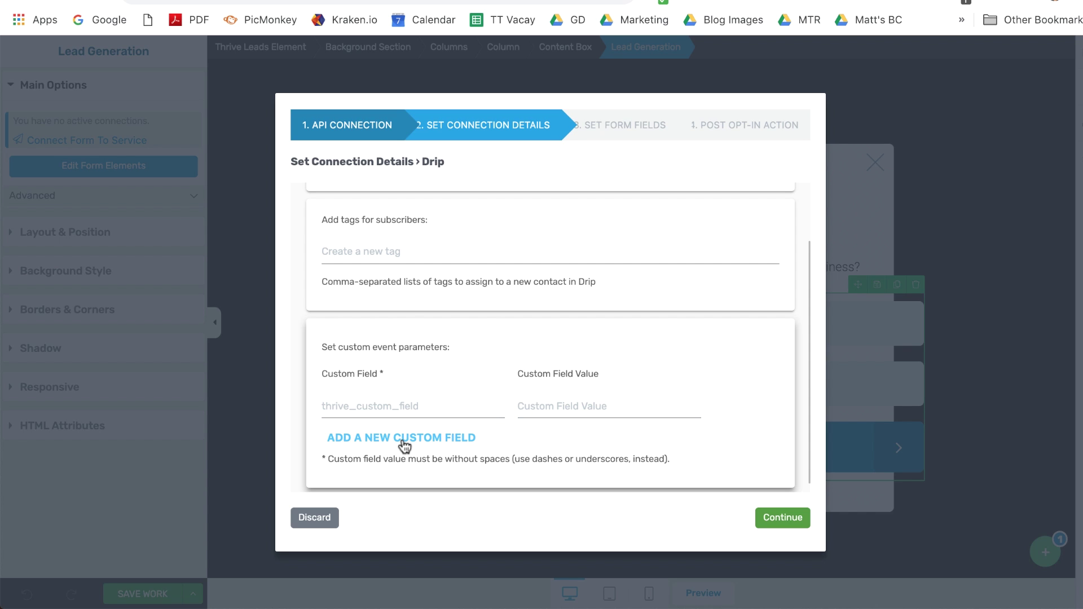
scroll(328, 415, up, 2)
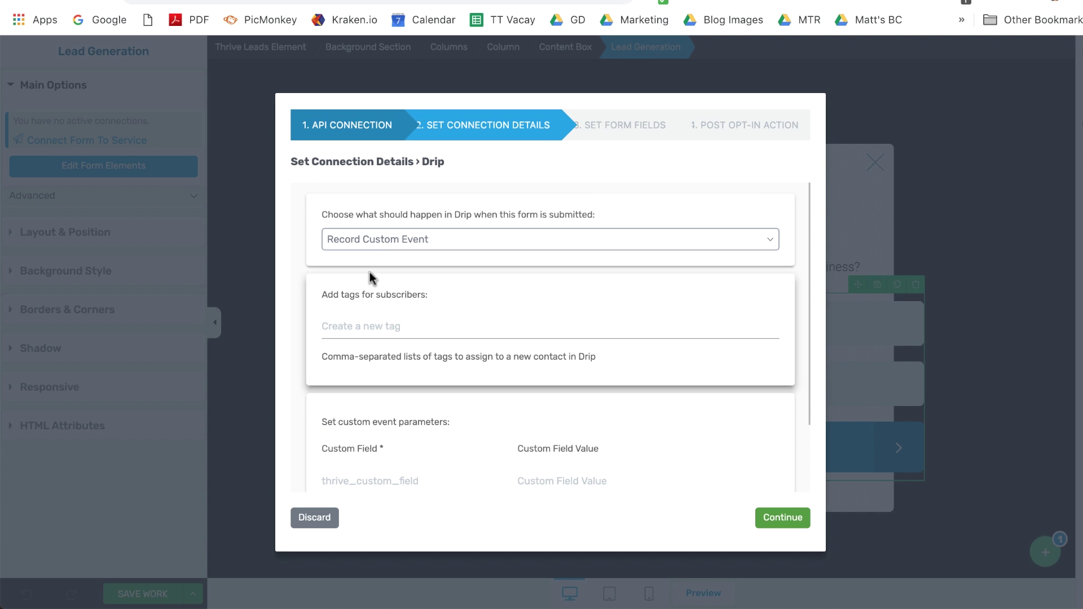
click(376, 248)
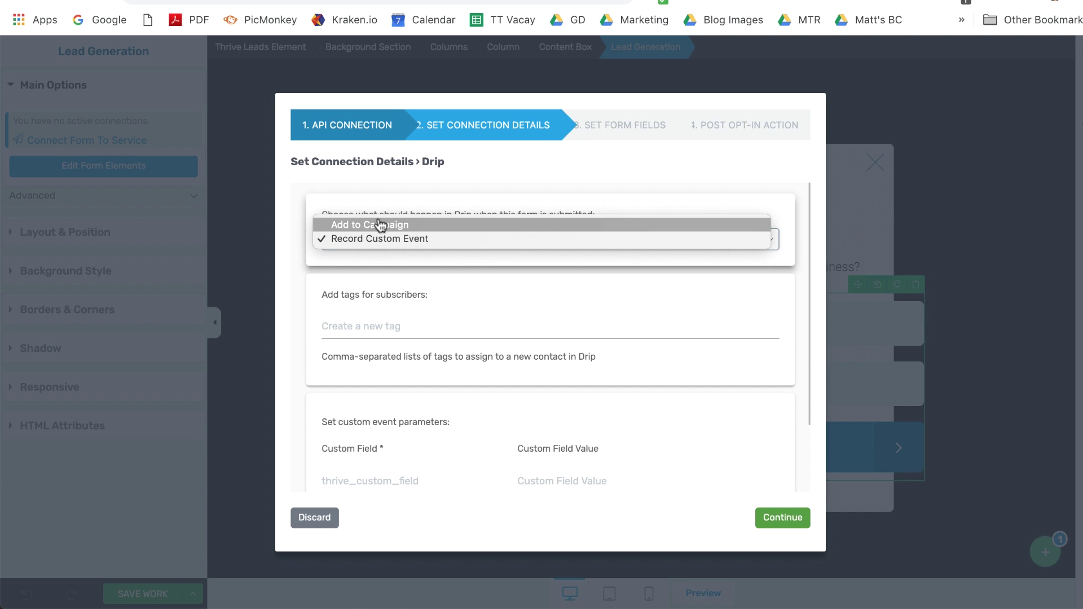
Step: Set the Drip action back to Add to Campaign with Demo Campaign 1 and reload lists
key(Escape)
click(367, 228)
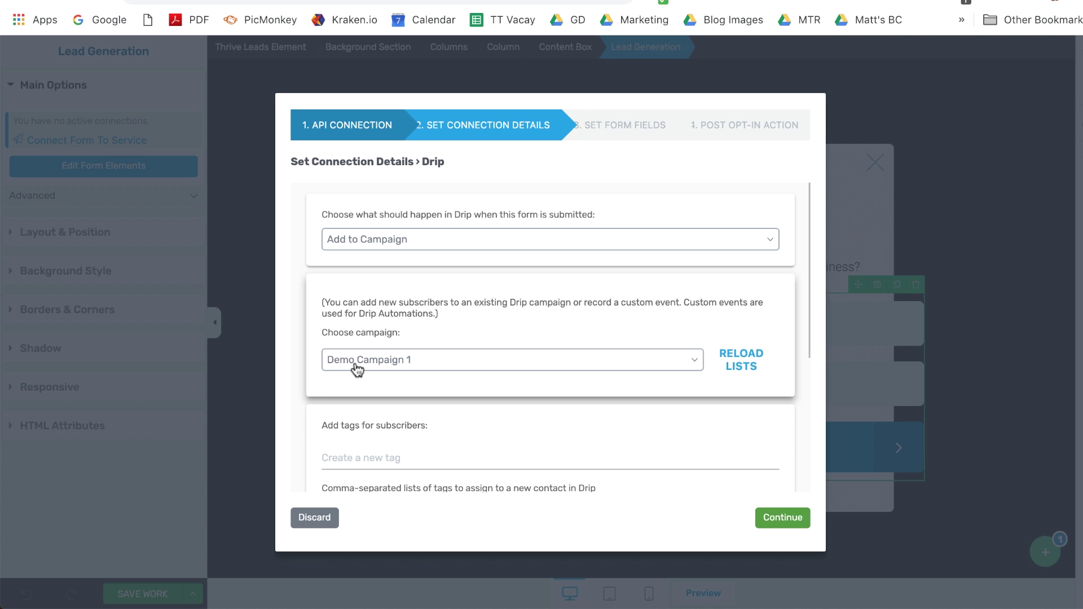
click(639, 366)
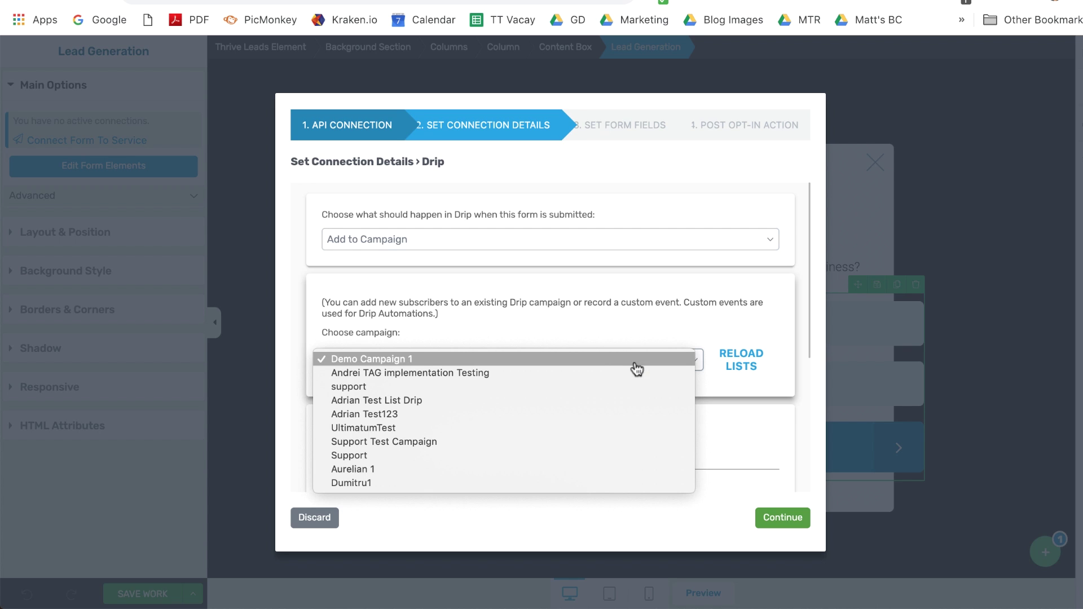
click(746, 366)
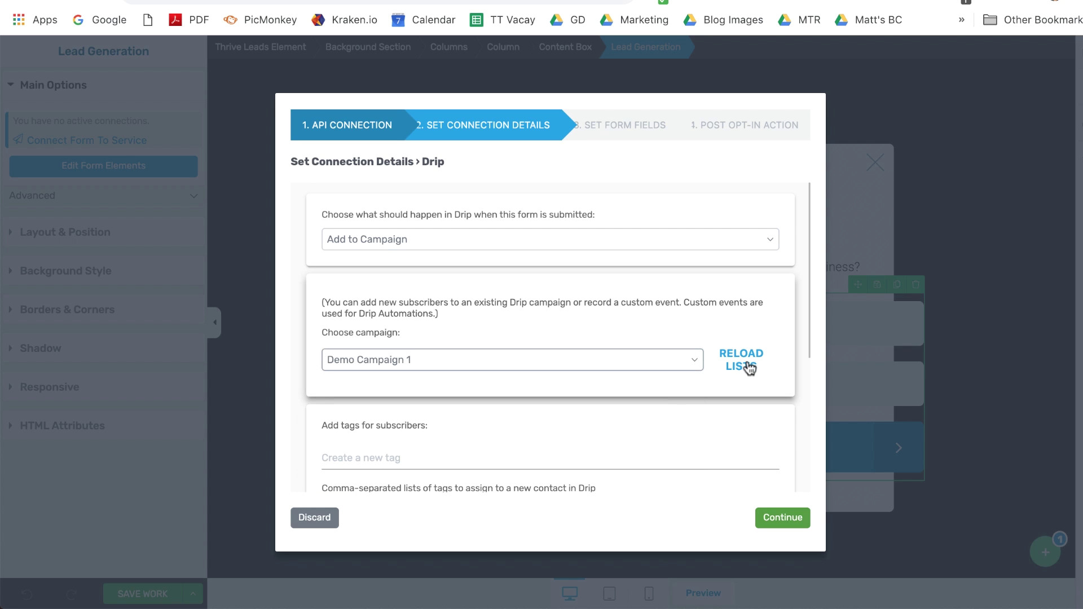
click(743, 367)
Step: Tag new subscribers with 'Signup tag'
scroll(309, 442, down, 2)
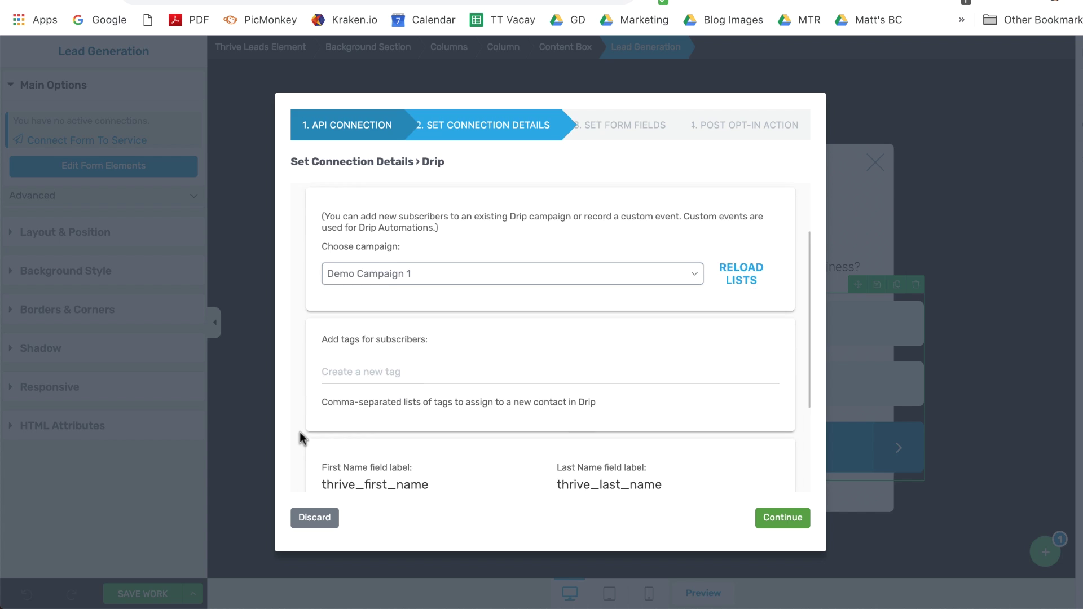
click(347, 342)
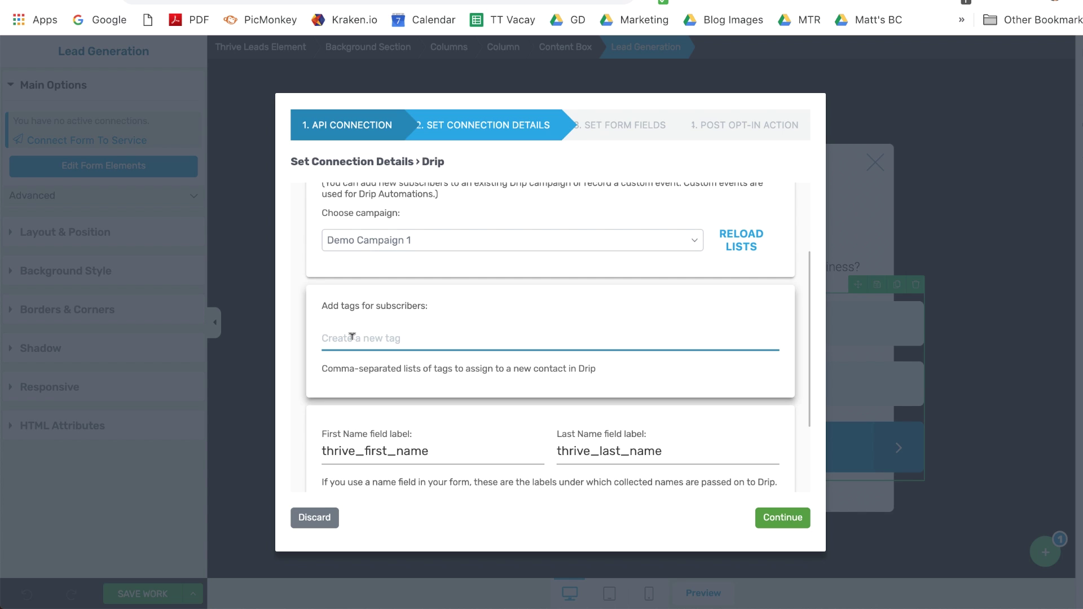
text(Signup tag,)
key(BackSpace)
key(BackSpace)
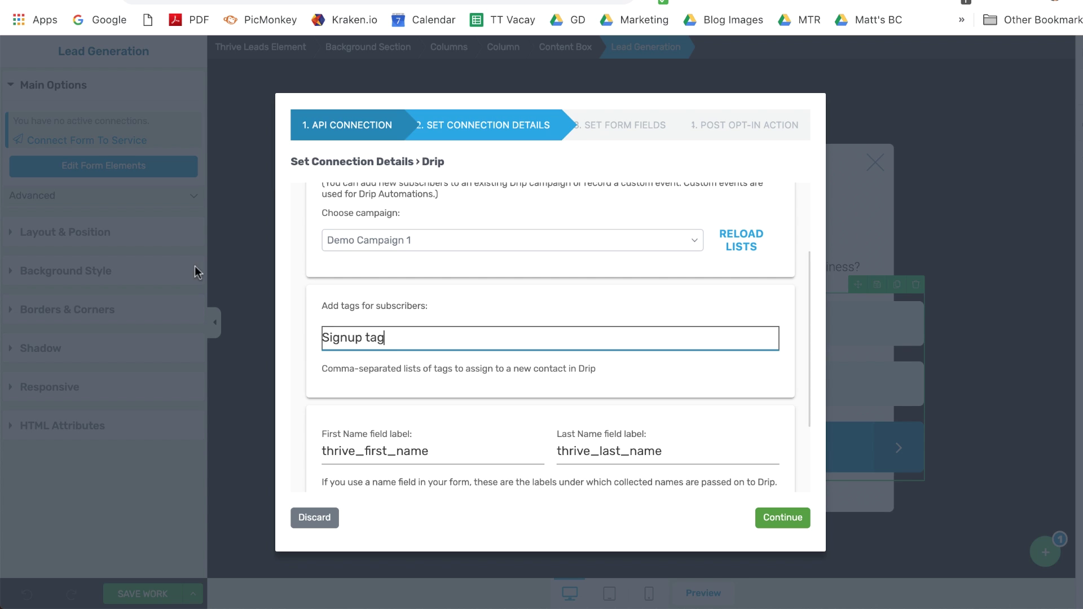
scroll(316, 404, down, 3)
click(372, 350)
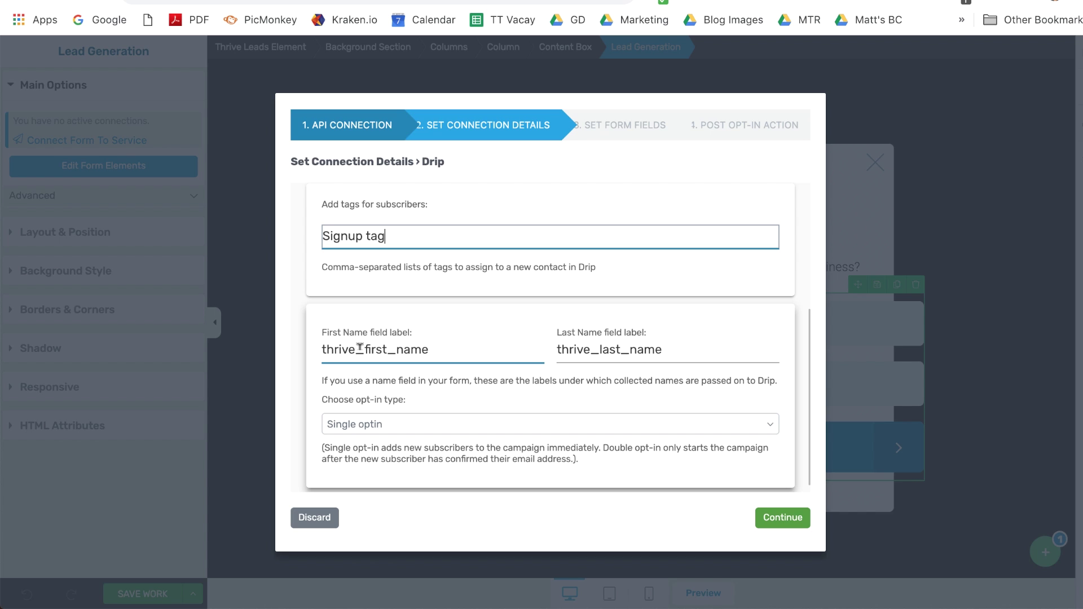
Step: Set the first name label to 'firstname', keep Single optin, and continue to form fields
double_click(359, 348)
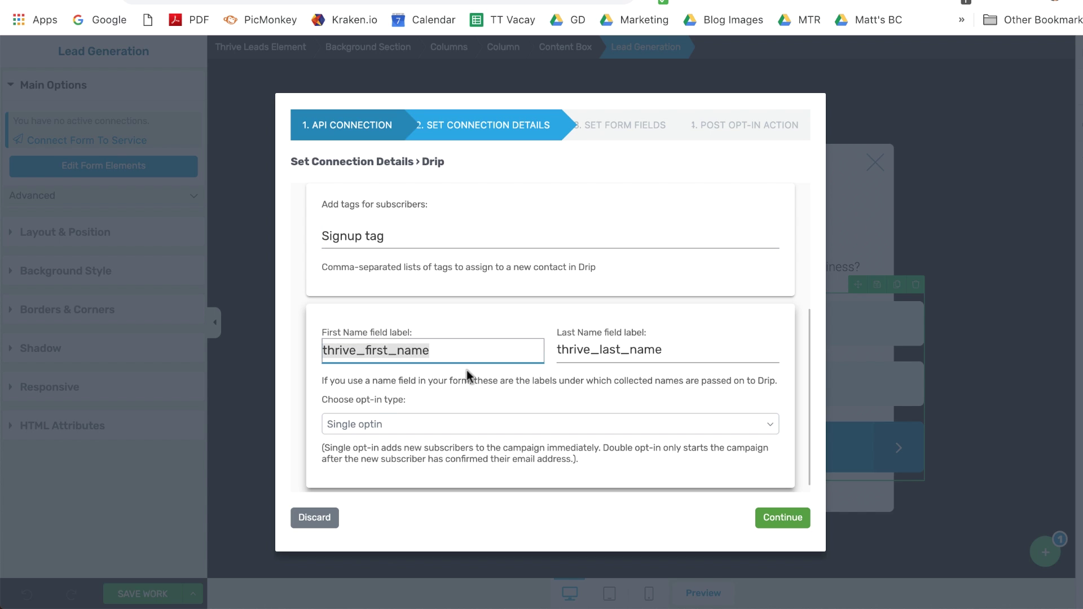
text(f)
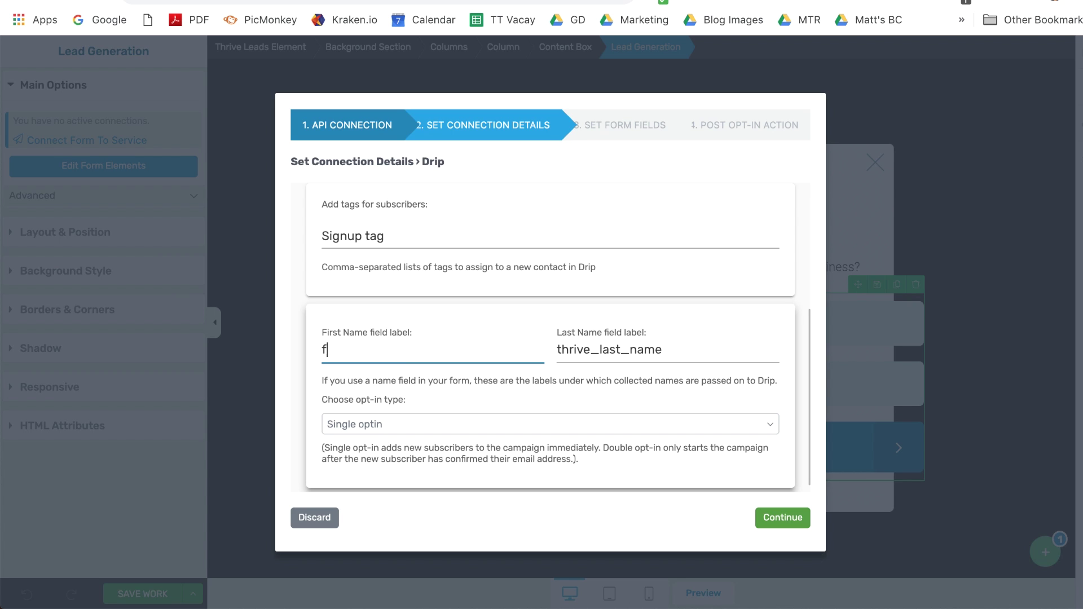
text(irstname)
click(390, 394)
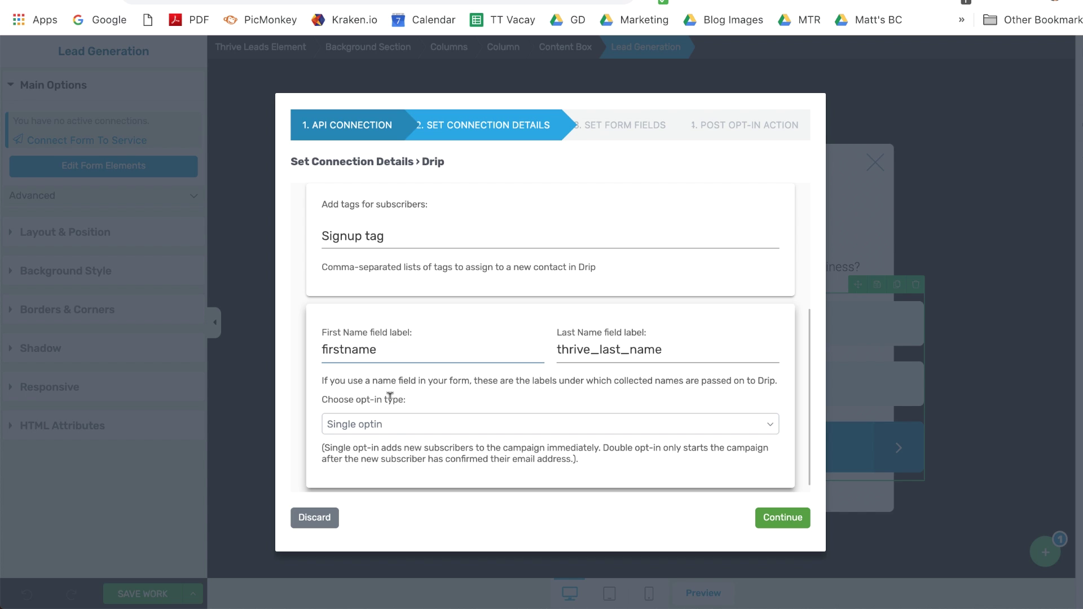
click(386, 436)
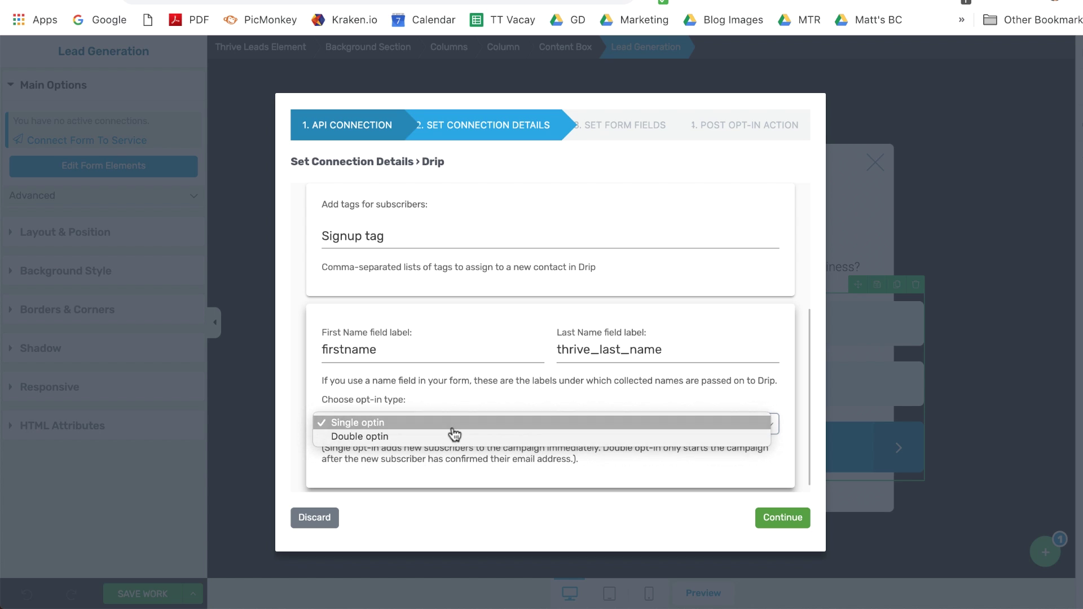
click(453, 429)
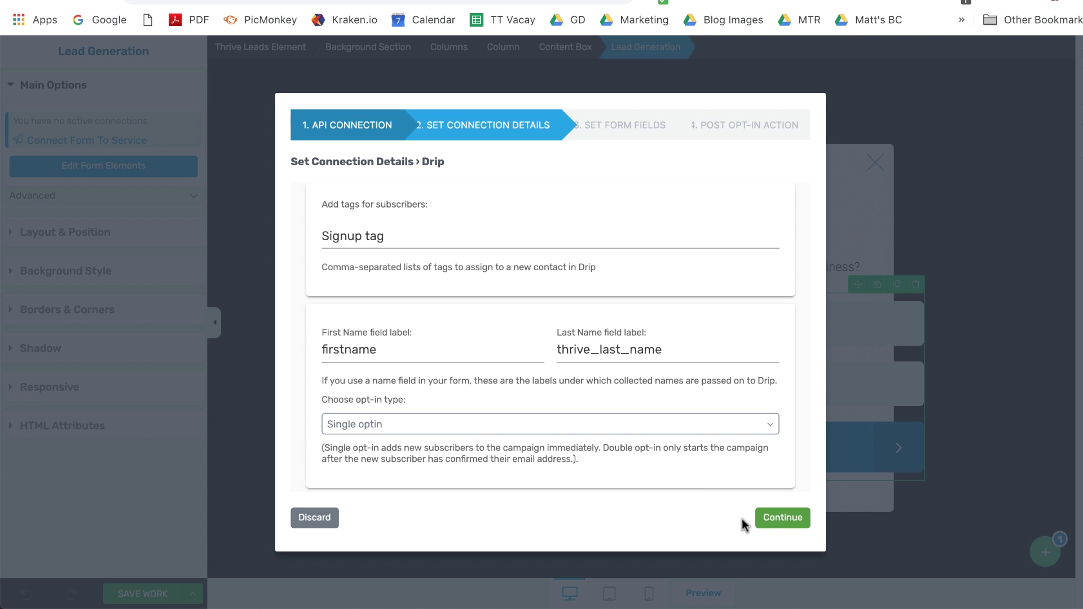
click(777, 521)
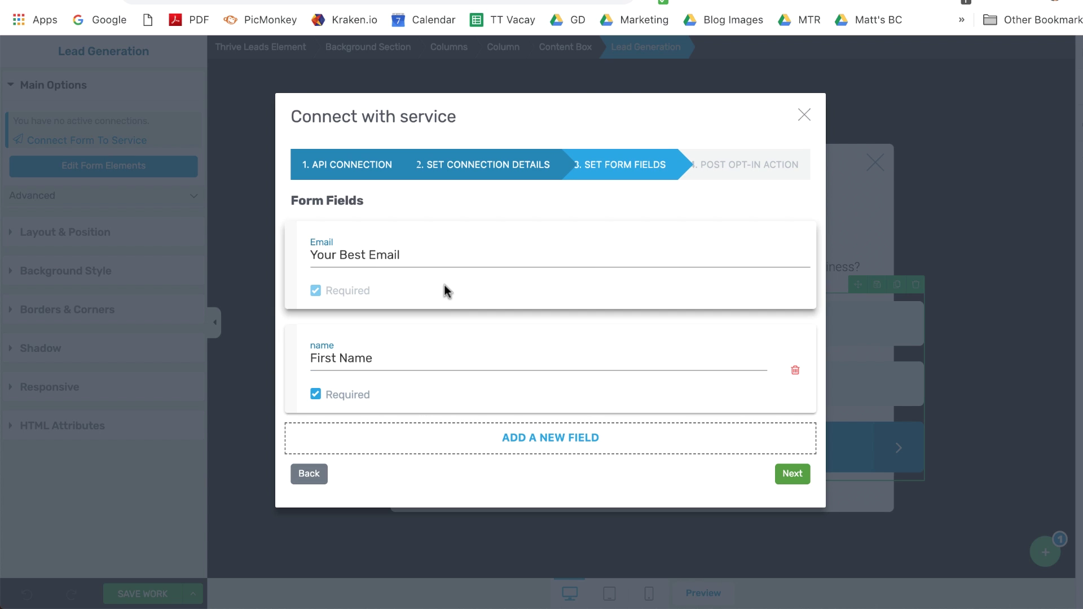
Step: Keep First Name required alongside Email and advance to the Post Opt-In Action step
click(450, 352)
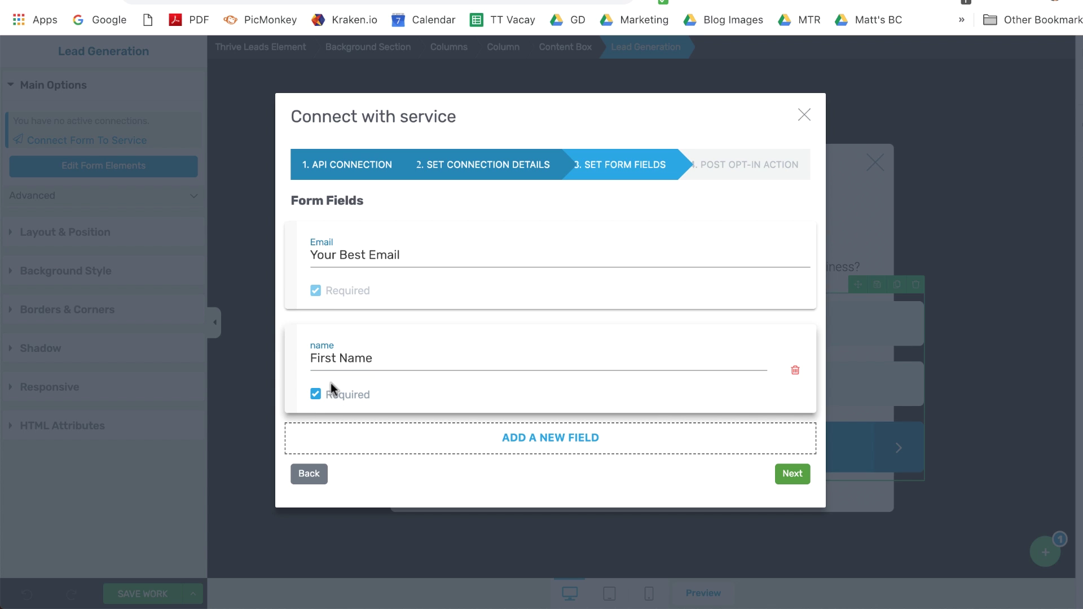
click(315, 394)
click(315, 394)
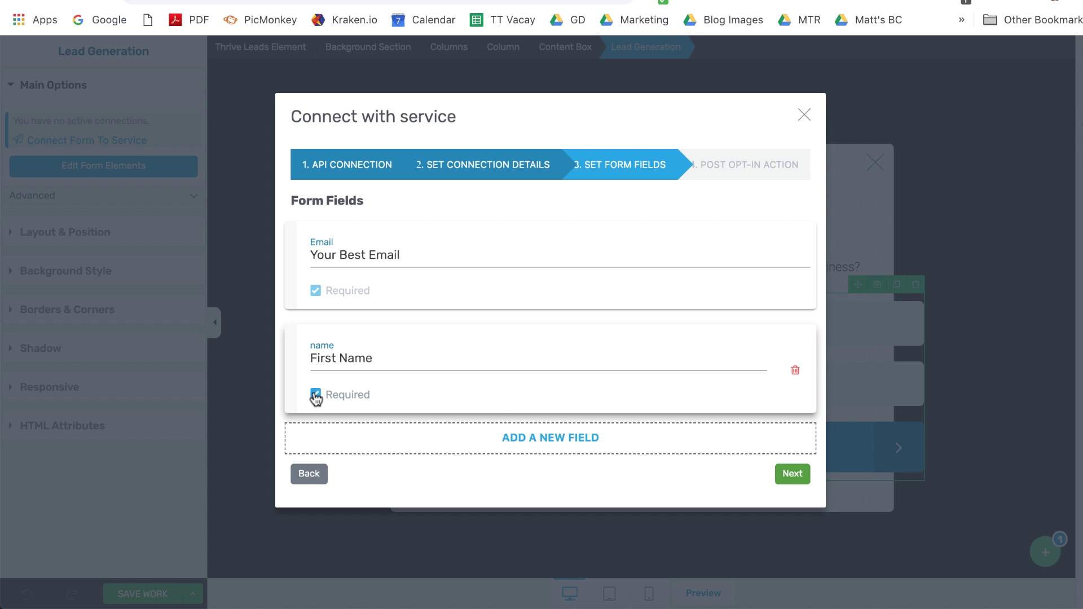
click(780, 476)
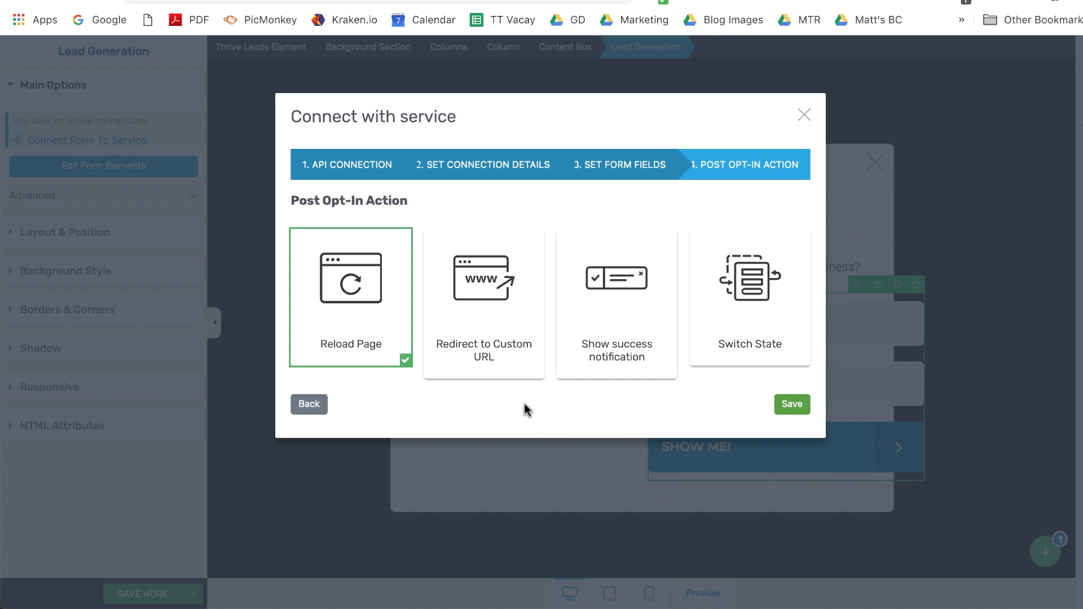
Step: Choose Reload Page as the post opt-in action and save the Drip connection
click(725, 338)
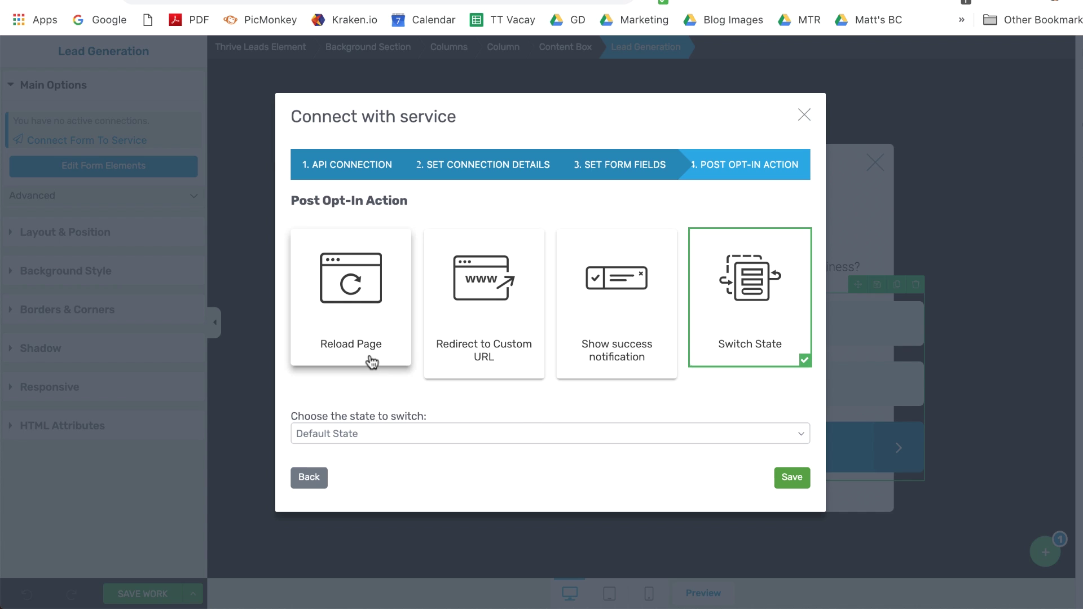
click(360, 339)
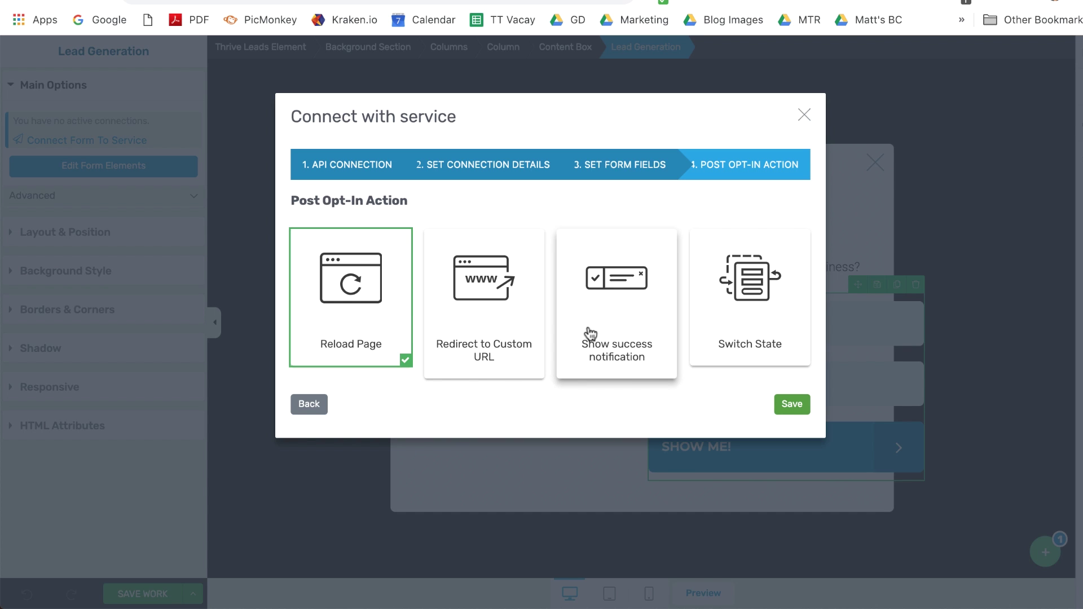
click(784, 406)
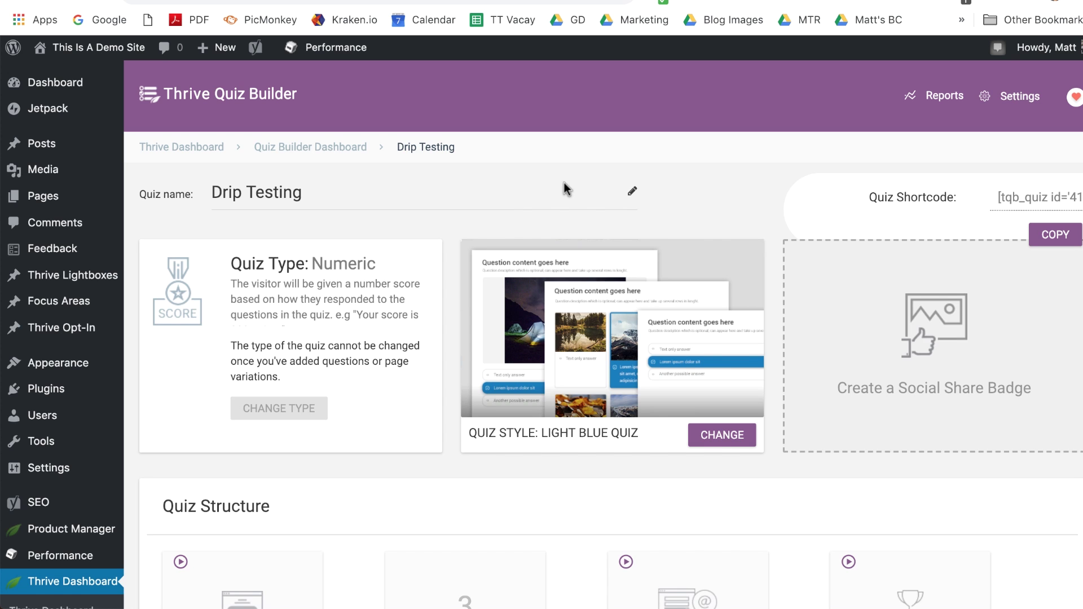
Step: Open the Drip Testing quiz's questions via MANAGE under Quiz Structure
scroll(567, 192, down, 4)
scroll(570, 199, down, 1)
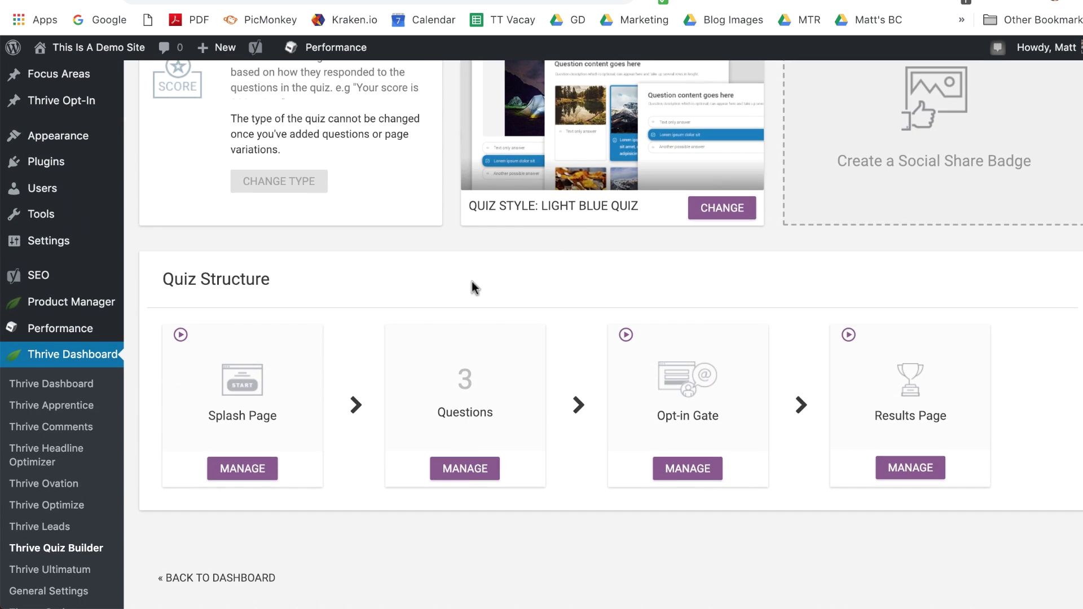
click(466, 468)
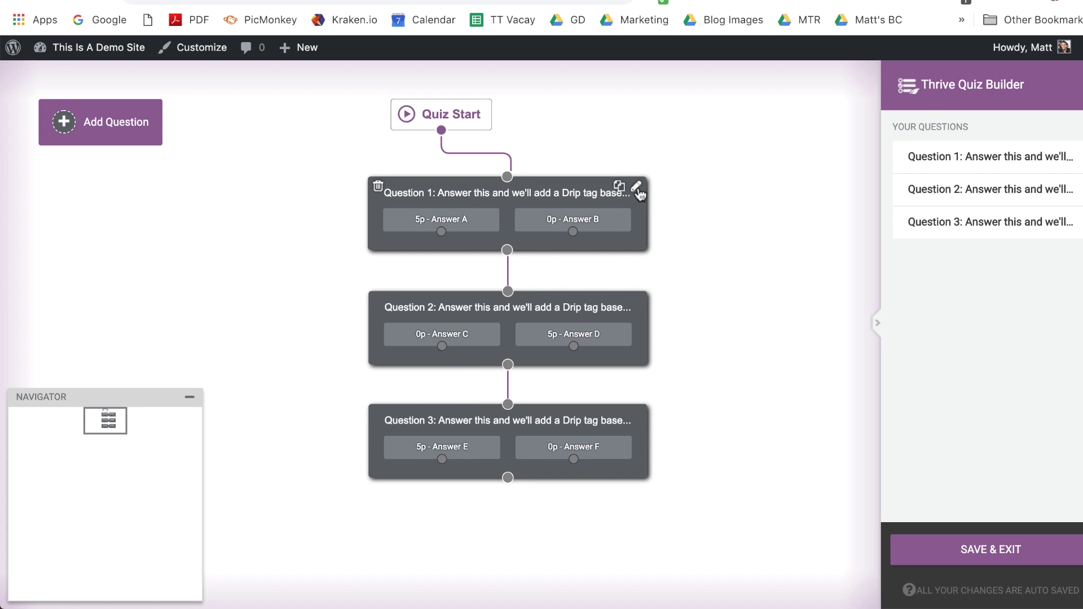
Step: In Question 1, keep answer tagging on and add the tag 'random' to Answer A
click(636, 187)
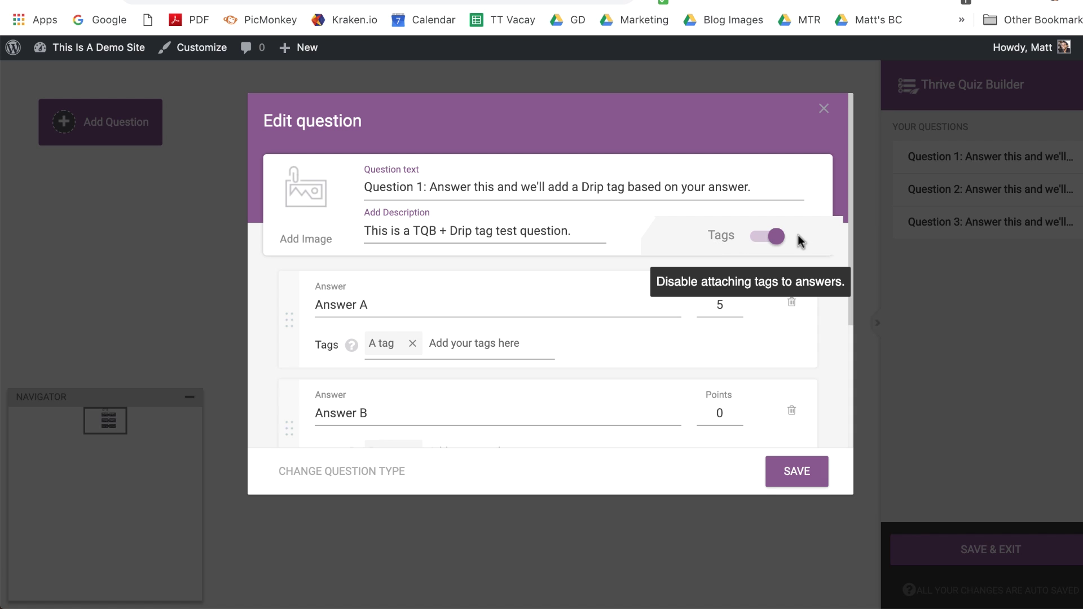
click(760, 242)
click(760, 241)
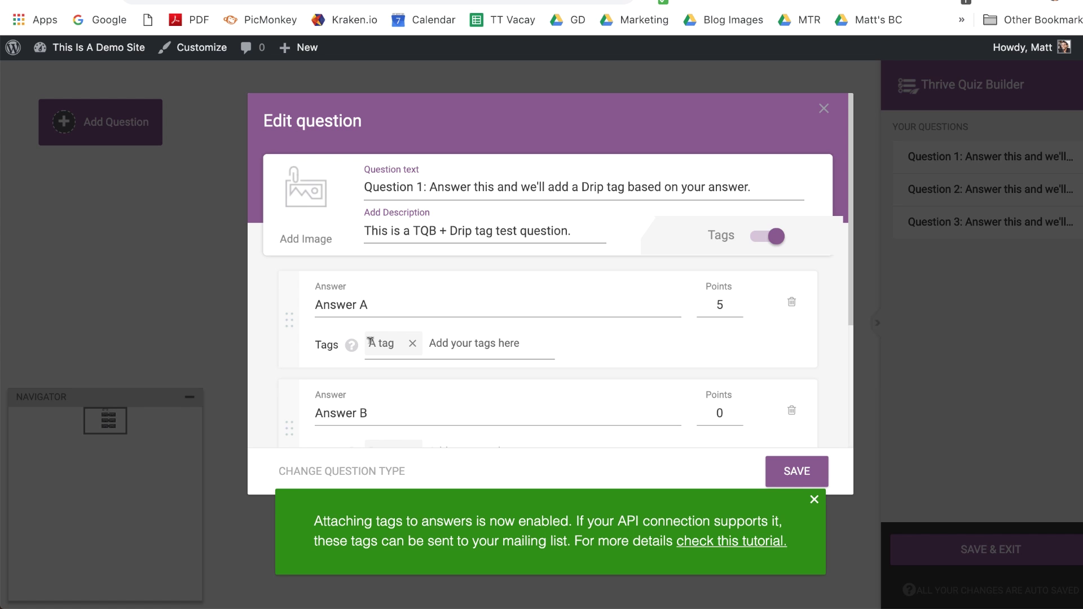
click(444, 344)
text(random)
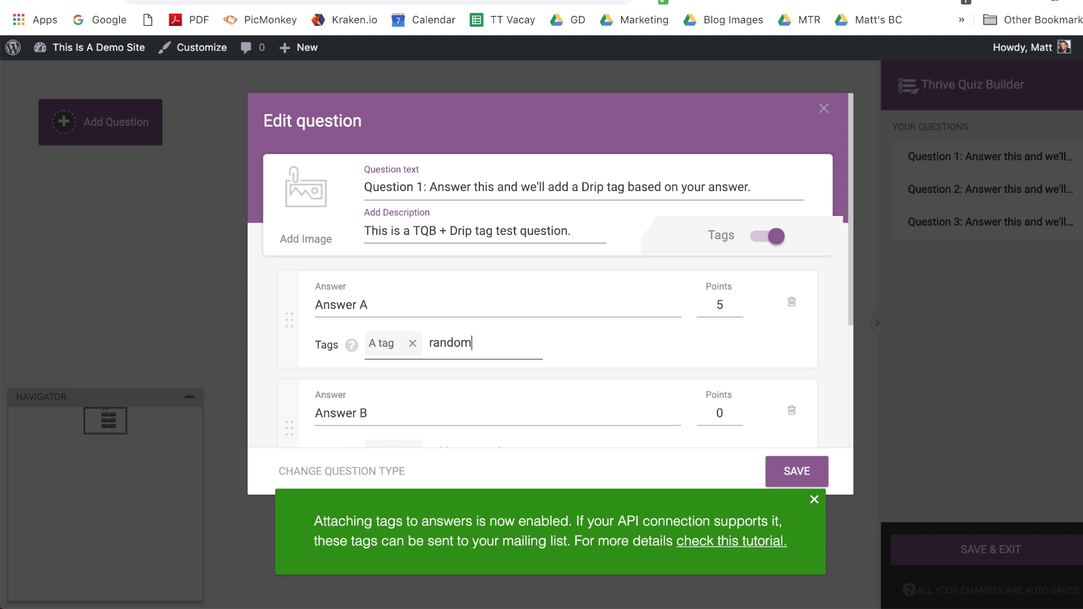
key(Return)
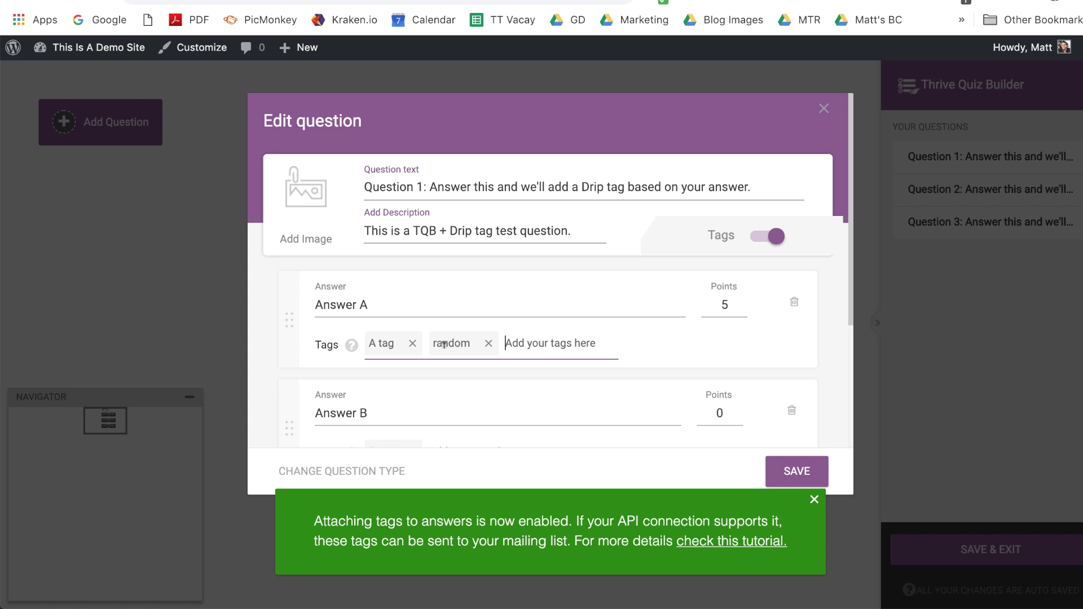
key(Escape)
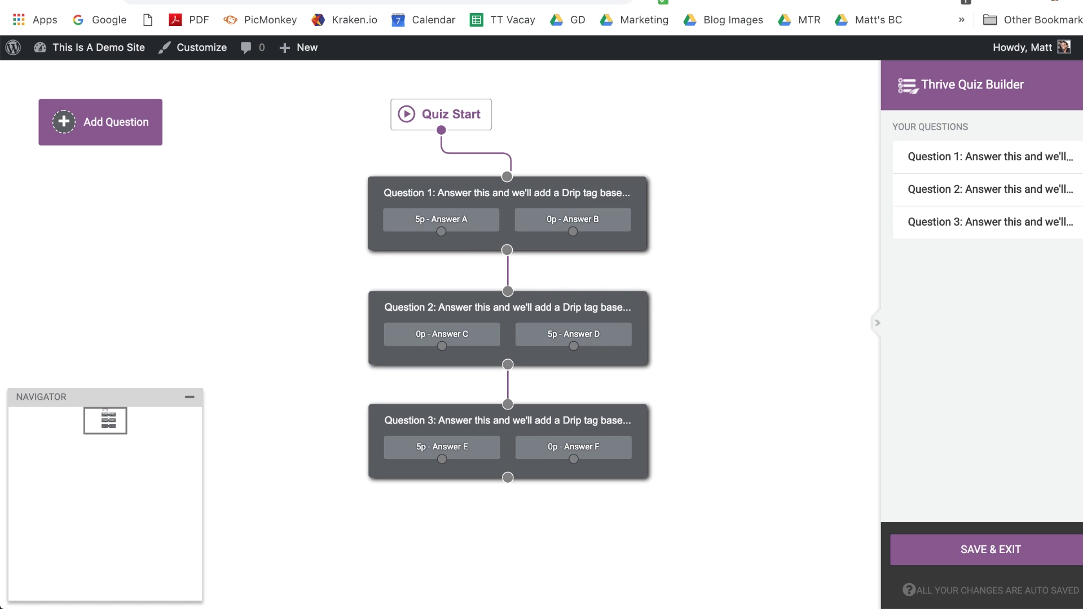
Step: Start the live quiz and answer the questions, picking Answer E on Question 3
click(497, 0)
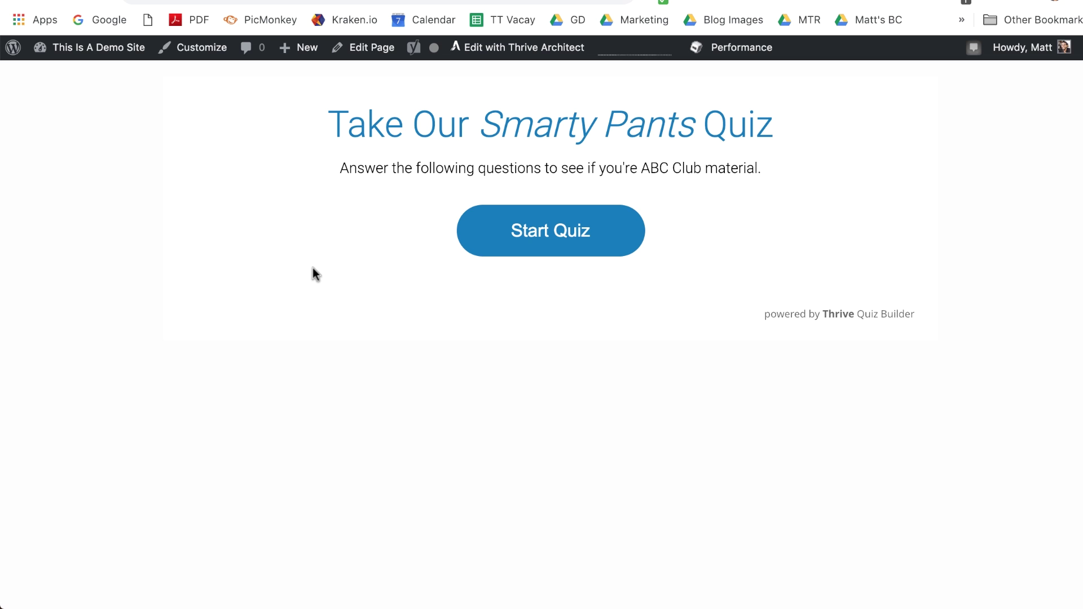
click(587, 232)
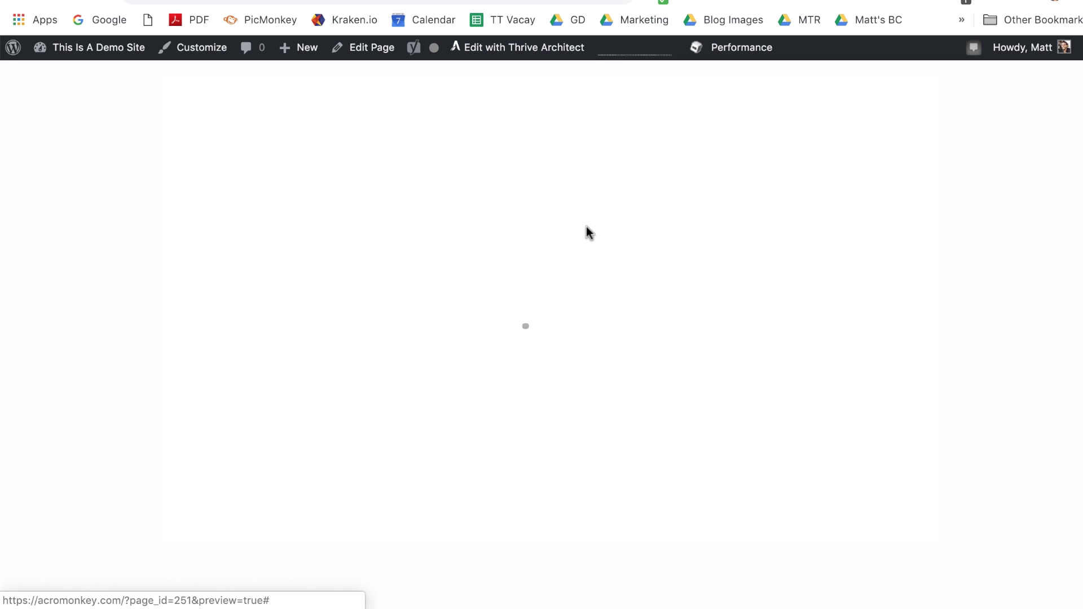
click(507, 313)
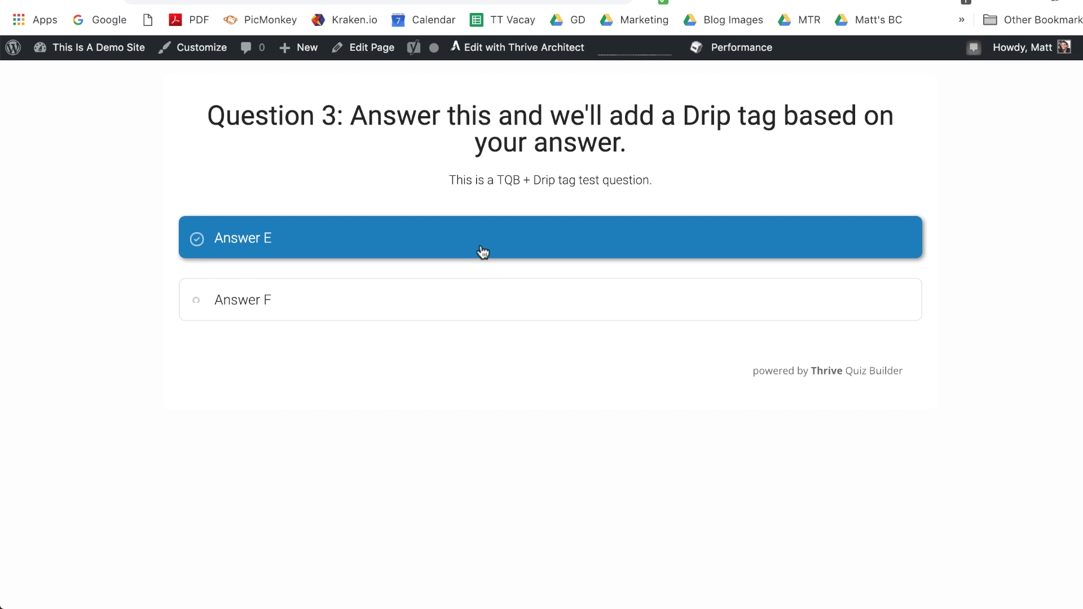
click(482, 250)
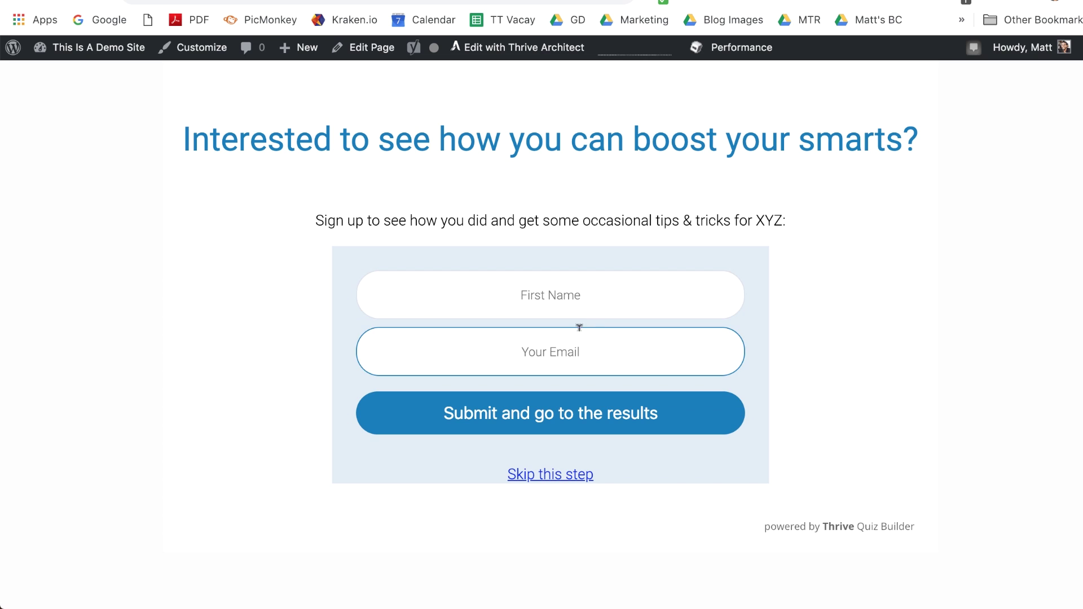
Step: Submit the opt-in form with a first name and email, then review the 15/15 GENIUS result
click(568, 290)
text(Matt)
key(Tab)
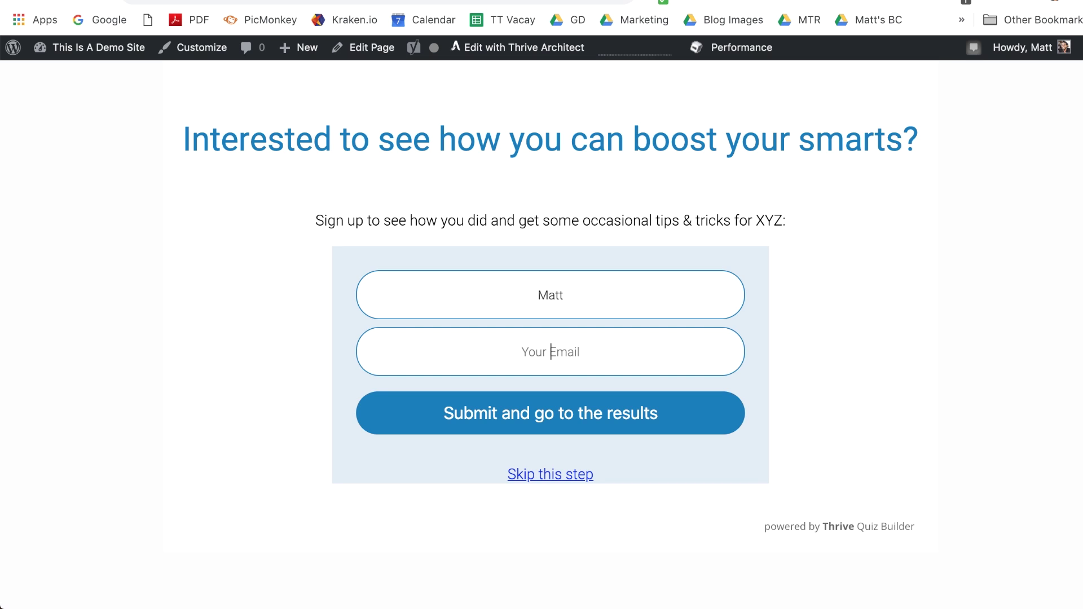
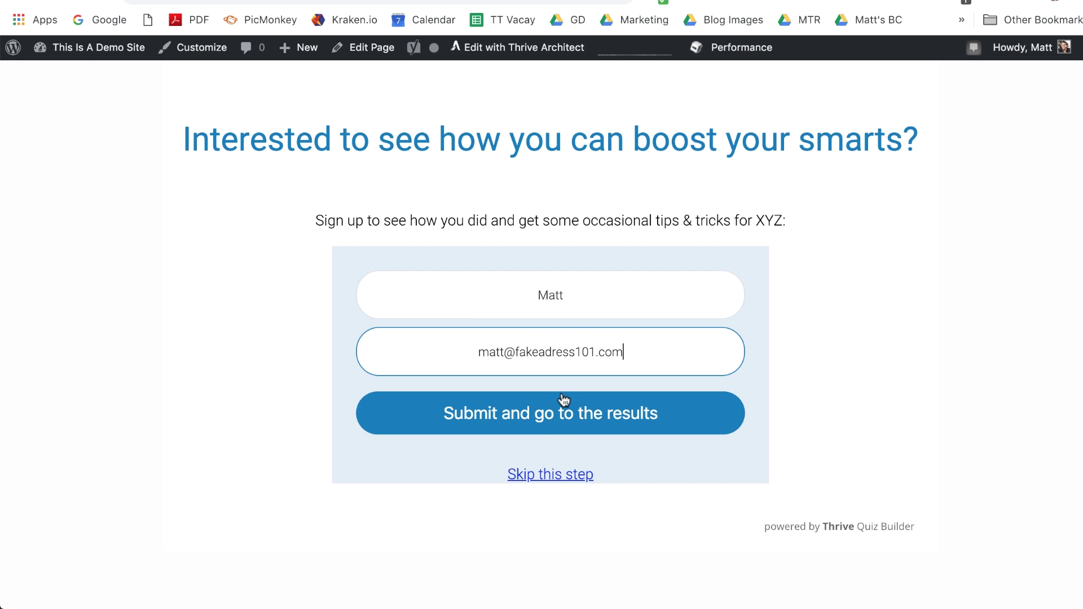
key(Return)
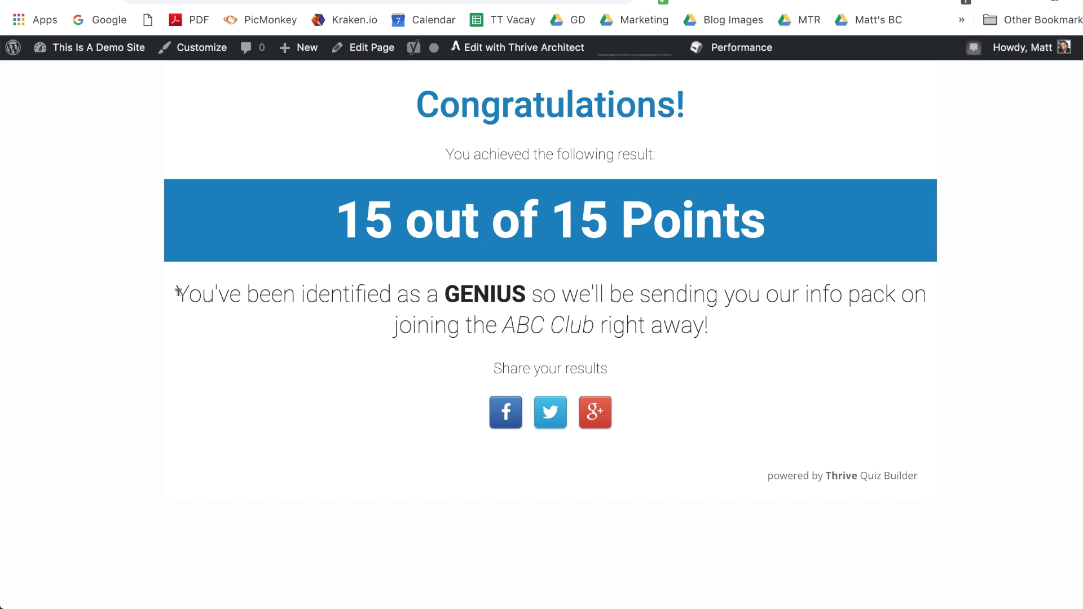
drag(178, 292, 745, 327)
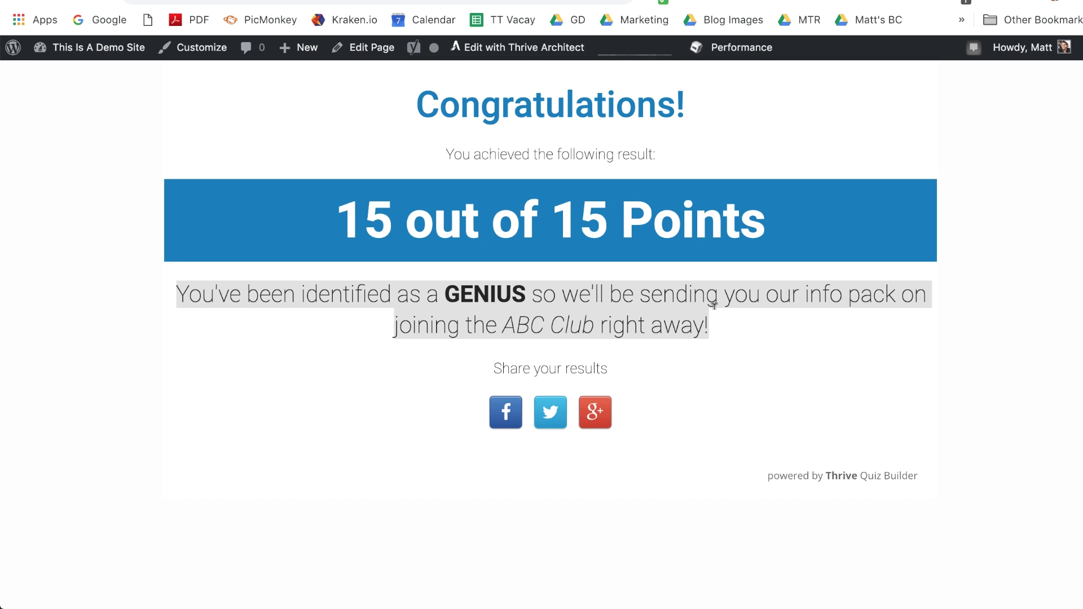
click(392, 228)
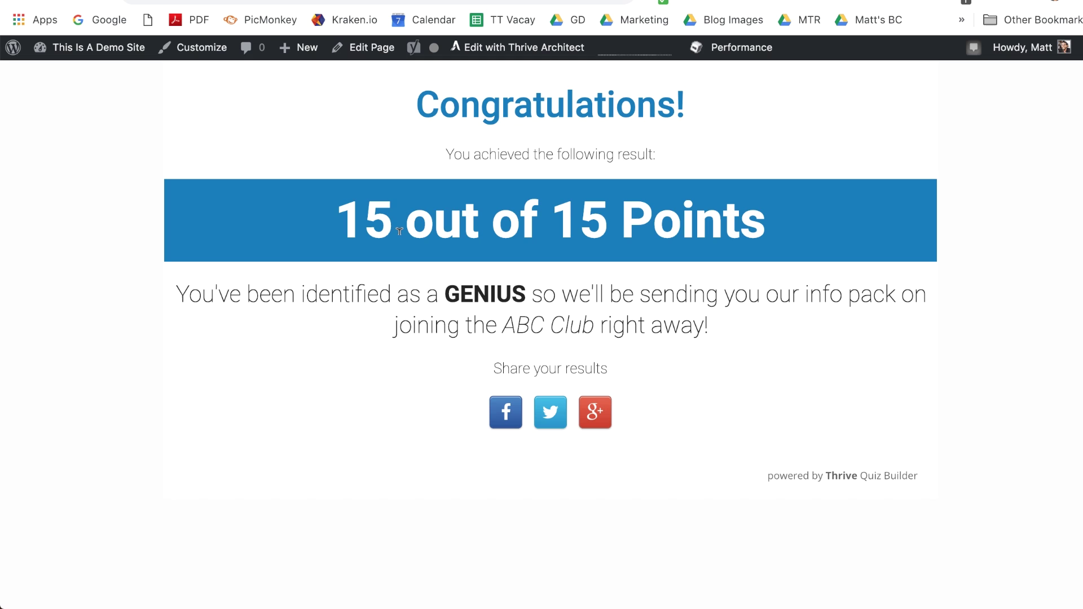